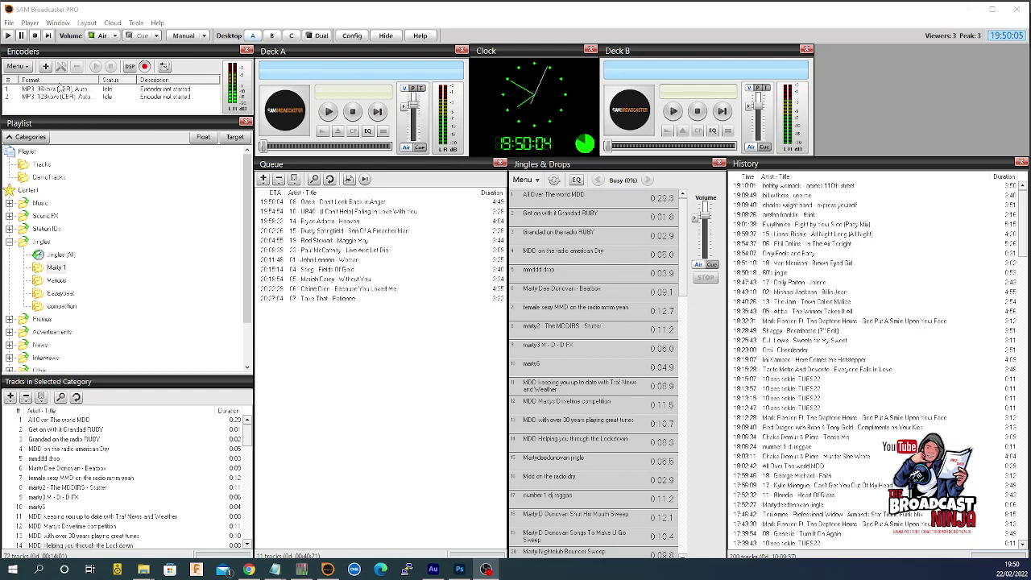
- Open the first MP3 encoder's configuration (96 kbps, Stereo, Auto) and move its dialog aside
click(52, 90)
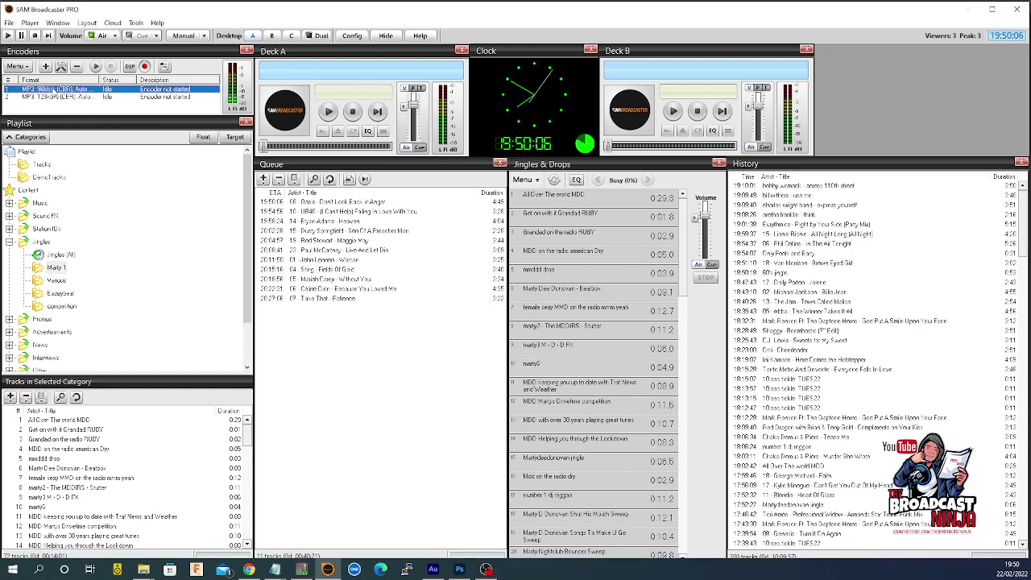
click(60, 65)
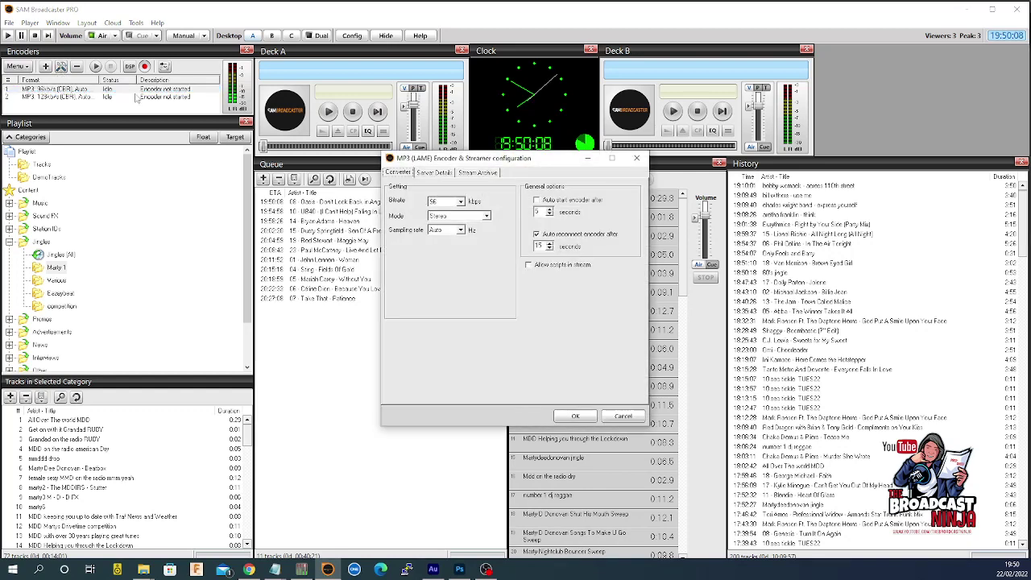
drag(463, 158, 256, 126)
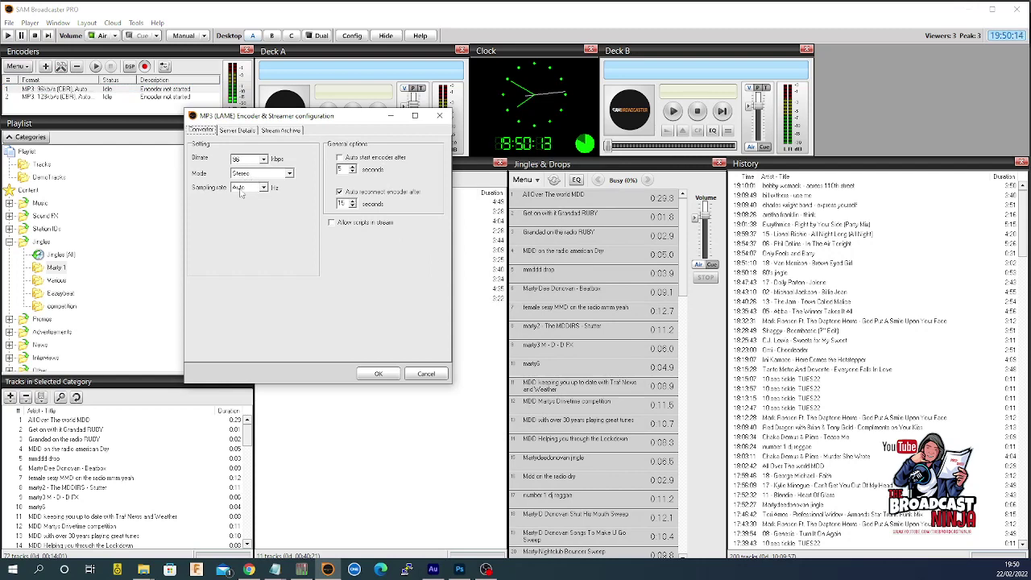
click(238, 130)
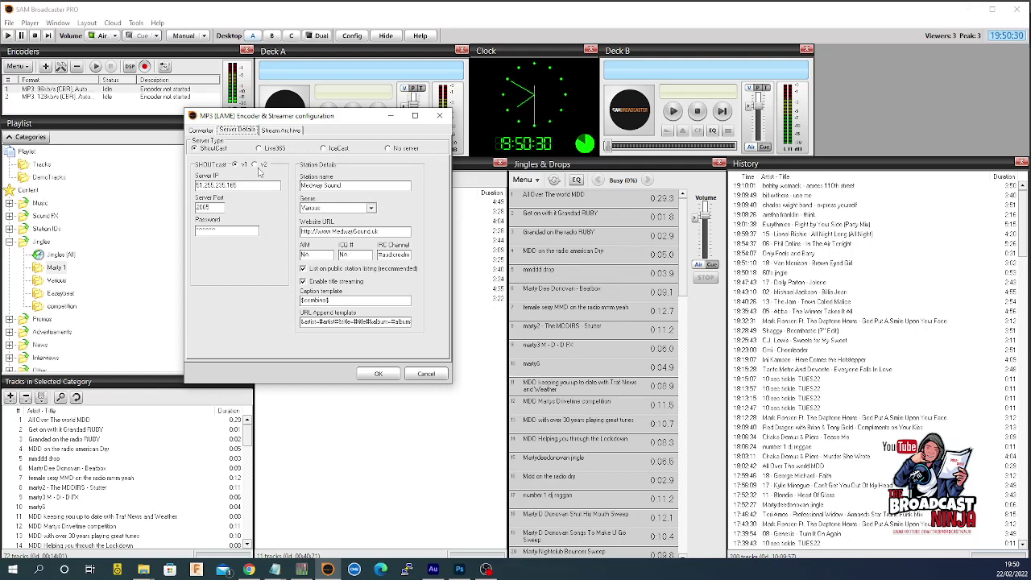
double_click(243, 186)
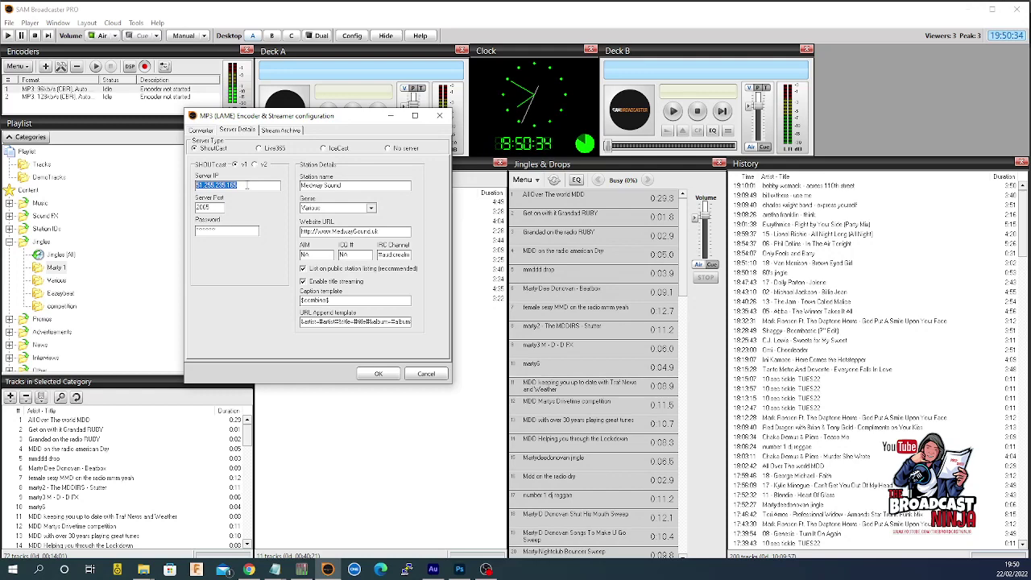
drag(247, 185, 197, 185)
drag(222, 207, 170, 231)
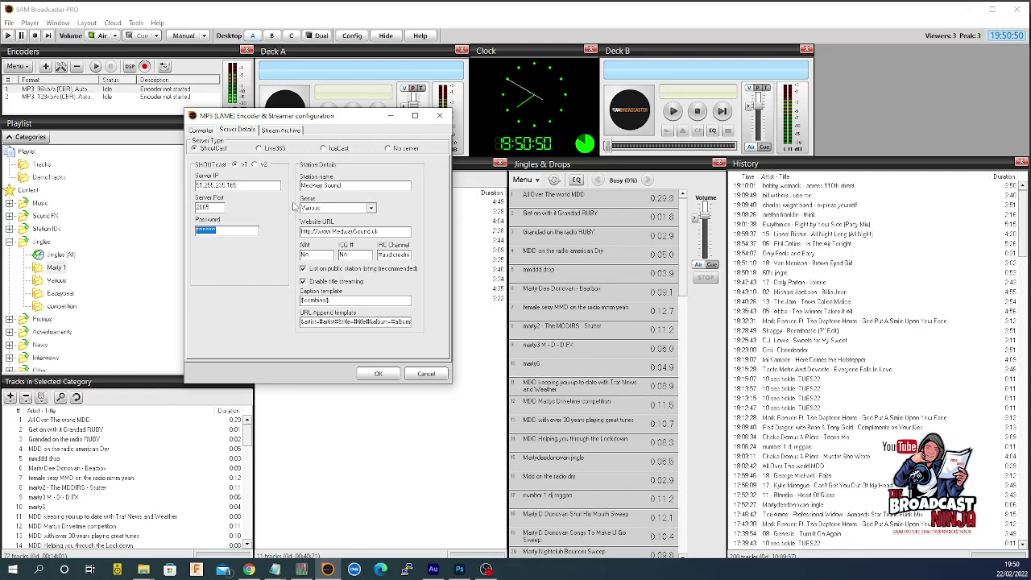
click(350, 185)
drag(350, 184, 297, 186)
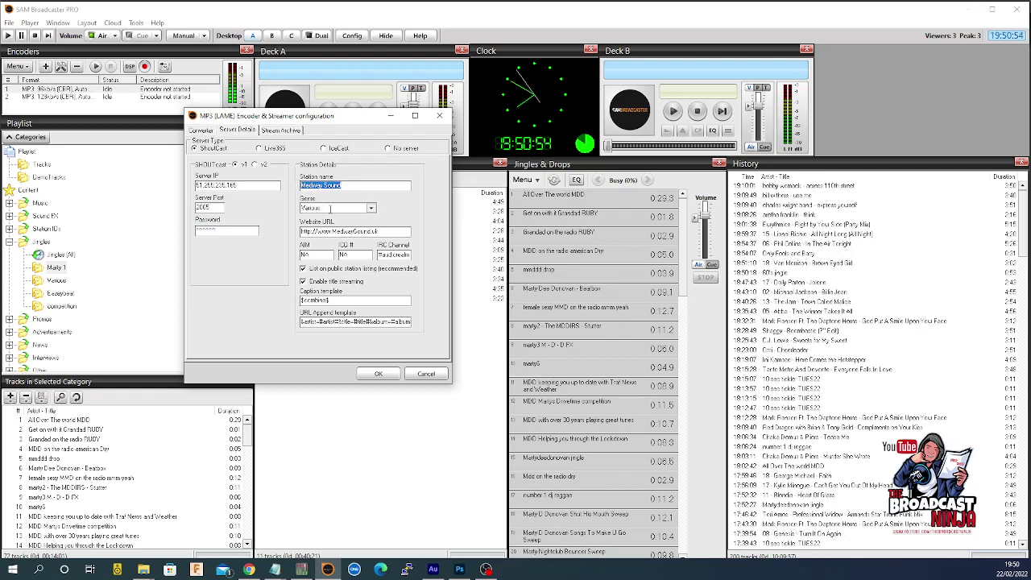
double_click(329, 209)
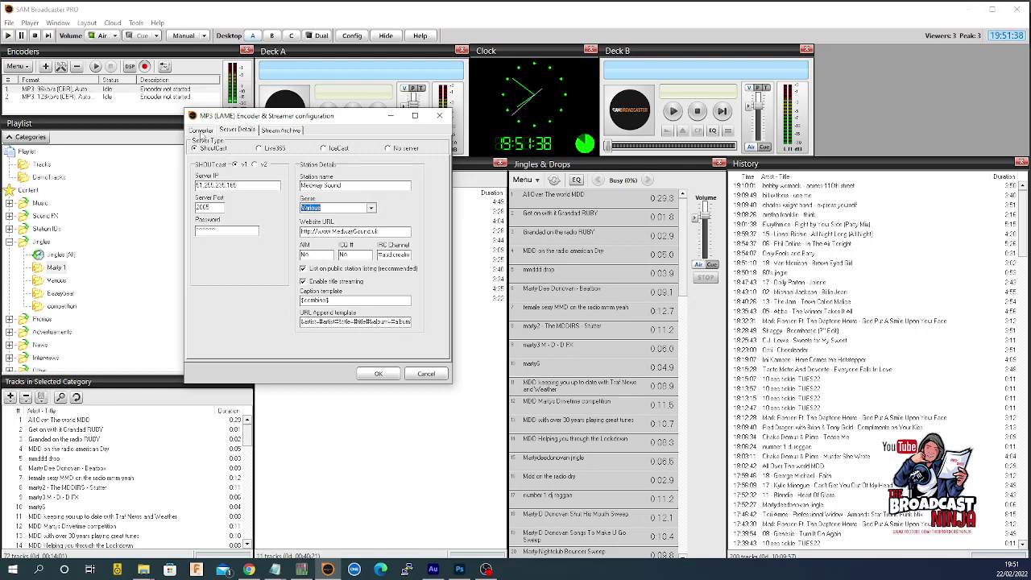
- Show the Converter tab with 96 kbps, Stereo, Auto sampling and 15-second auto-reconnect
click(201, 130)
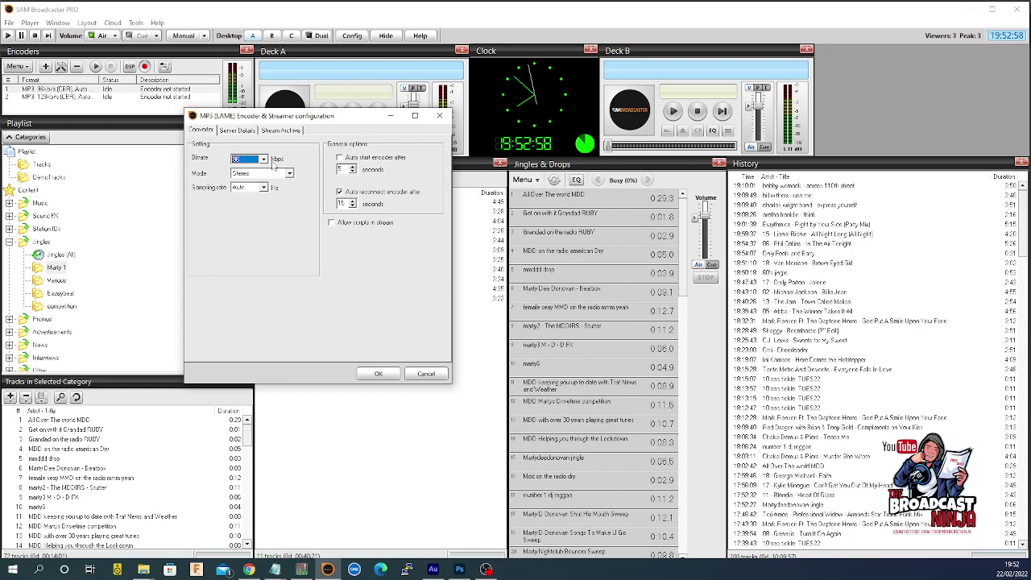
- Return to Server Details and point out the Server Port field set to 2005
click(239, 131)
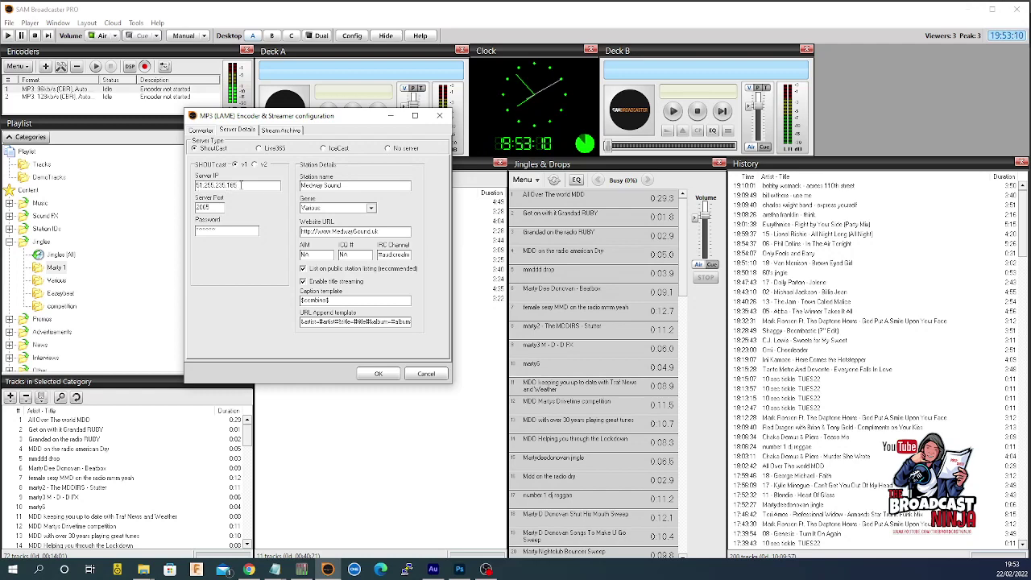
click(211, 207)
- On the Converter tab, keep the Bitrate dropdown at 96 kbps
click(203, 131)
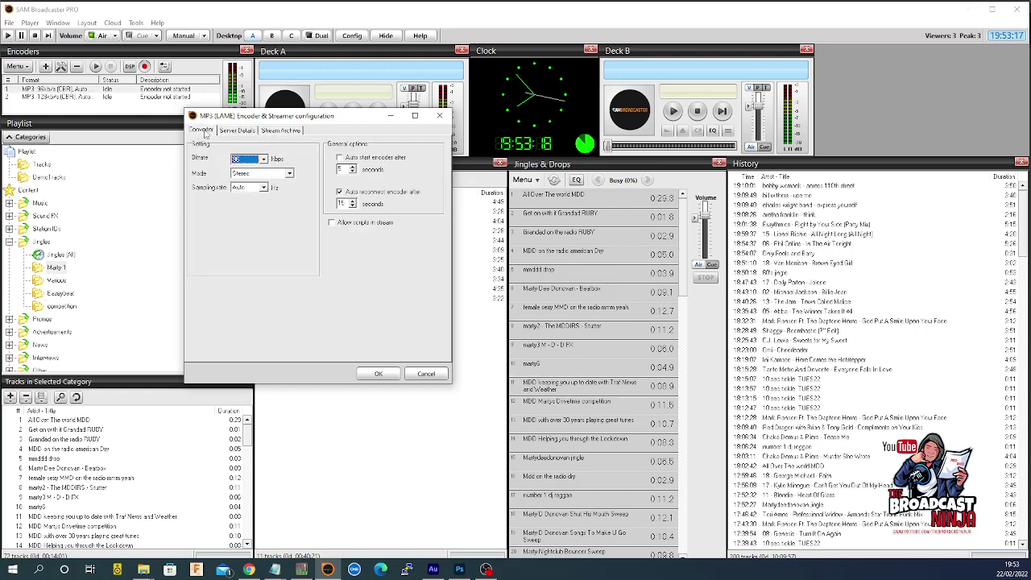
click(263, 158)
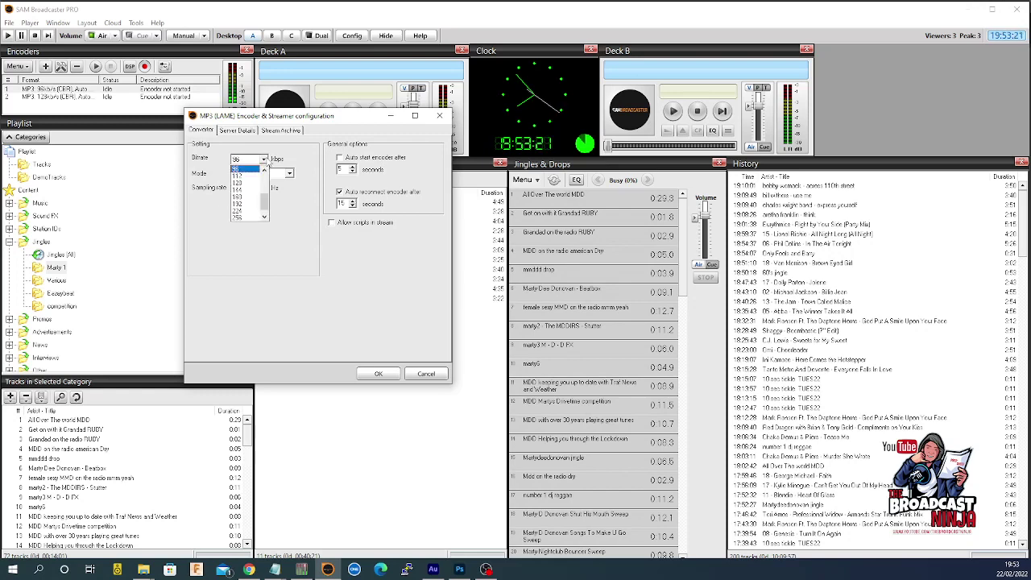
click(239, 171)
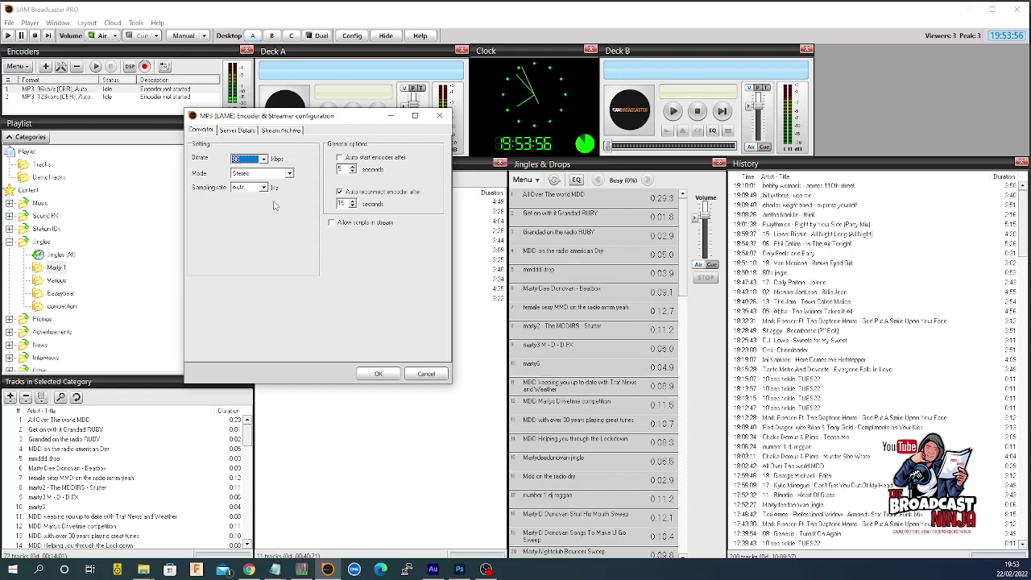
- Confirm Stream Archive saving is unticked, then close the encoder configuration dialog
click(274, 133)
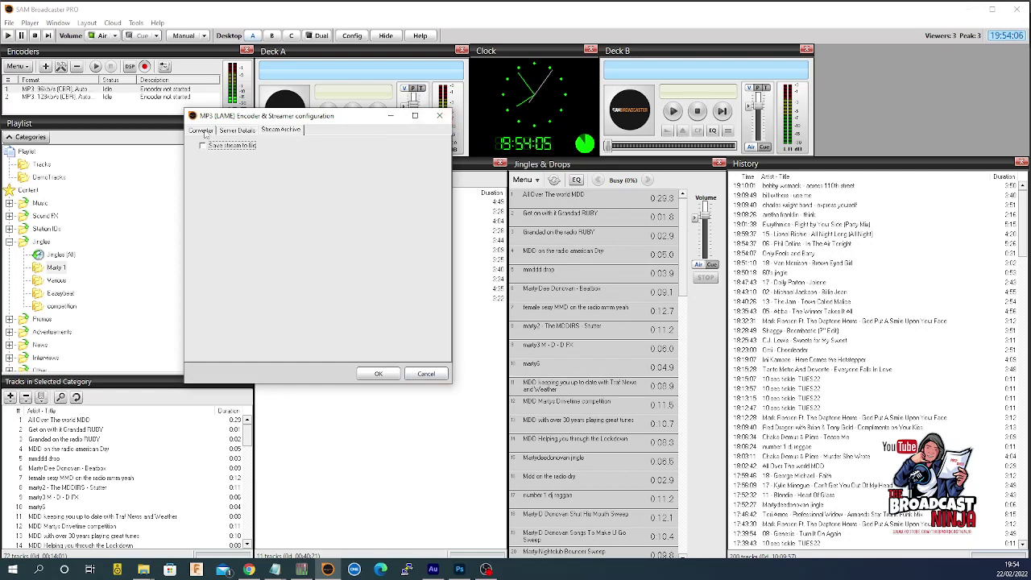
click(201, 130)
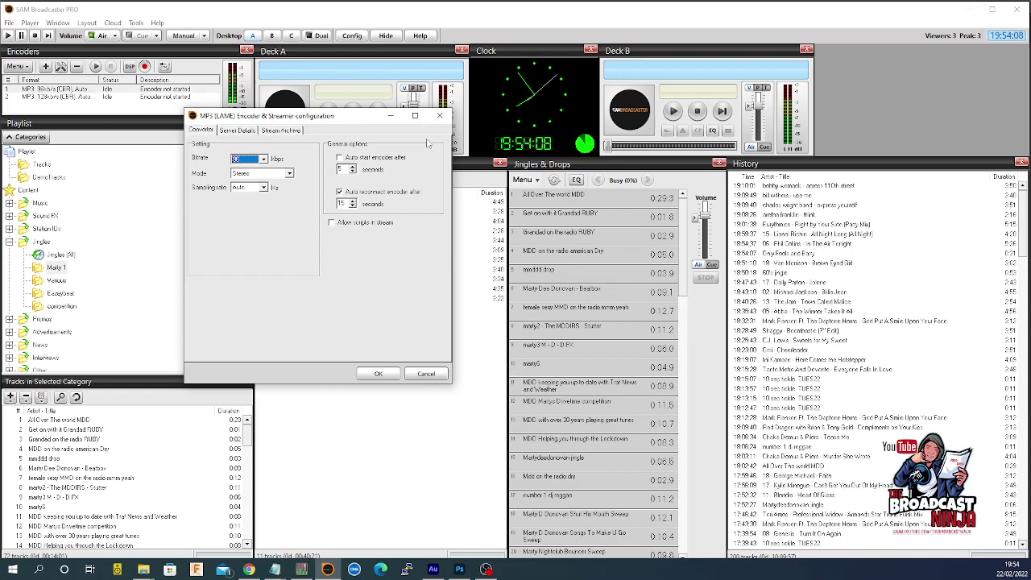
click(439, 116)
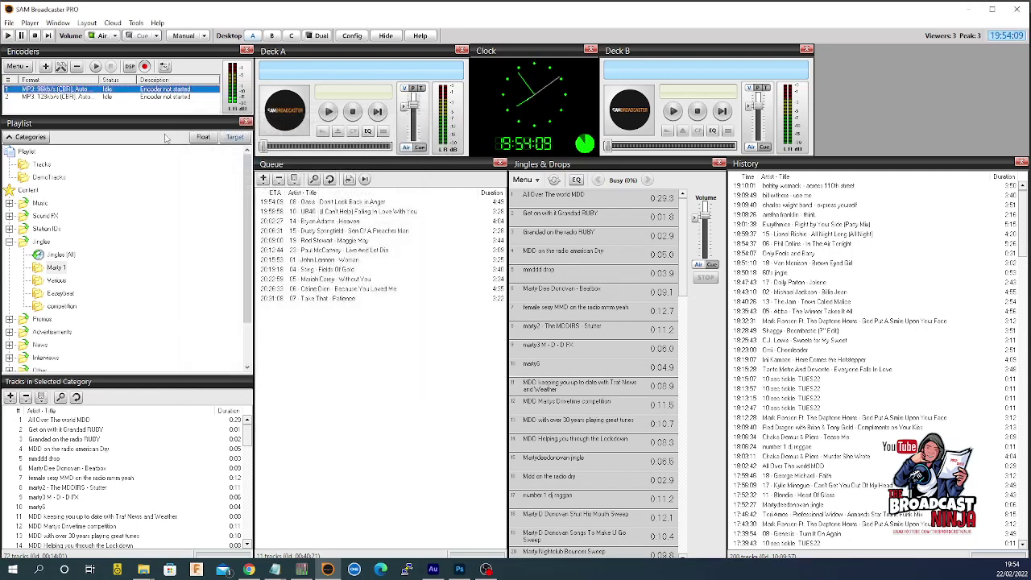
- Add a new encoder and pick the MP3 (LAME_ENC) plugin in the Select plugin dialog
click(46, 67)
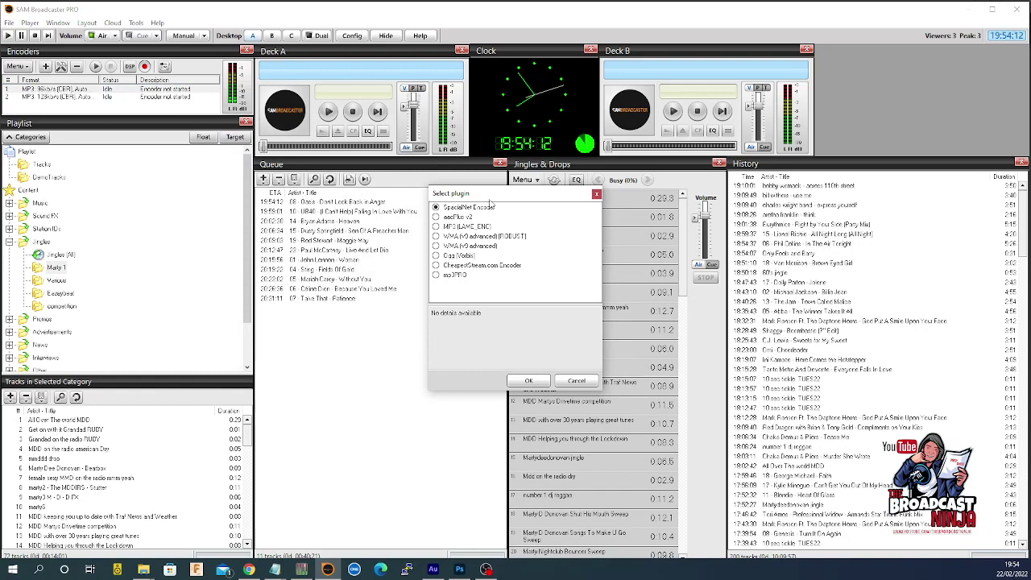
drag(486, 195, 159, 83)
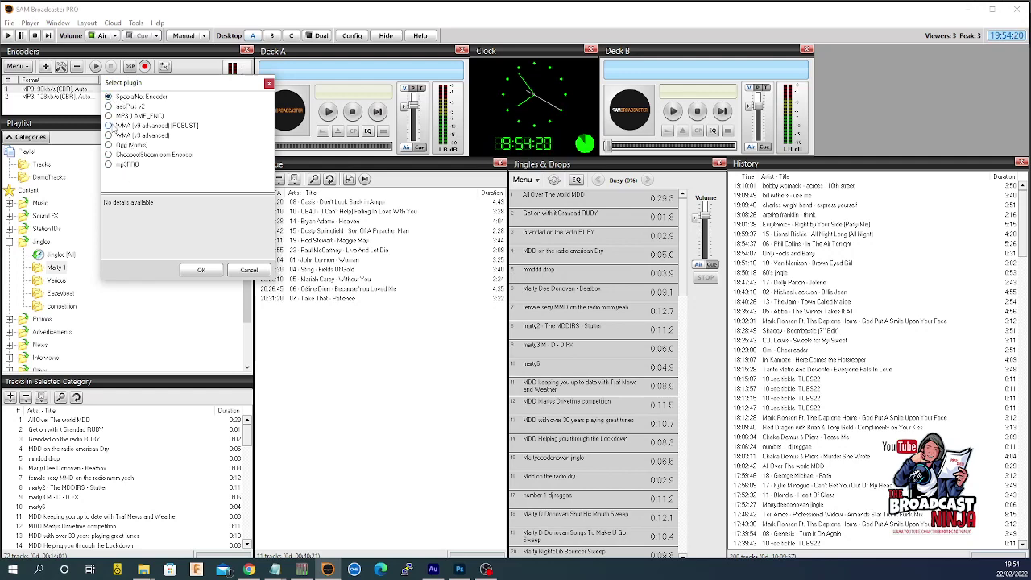
click(108, 116)
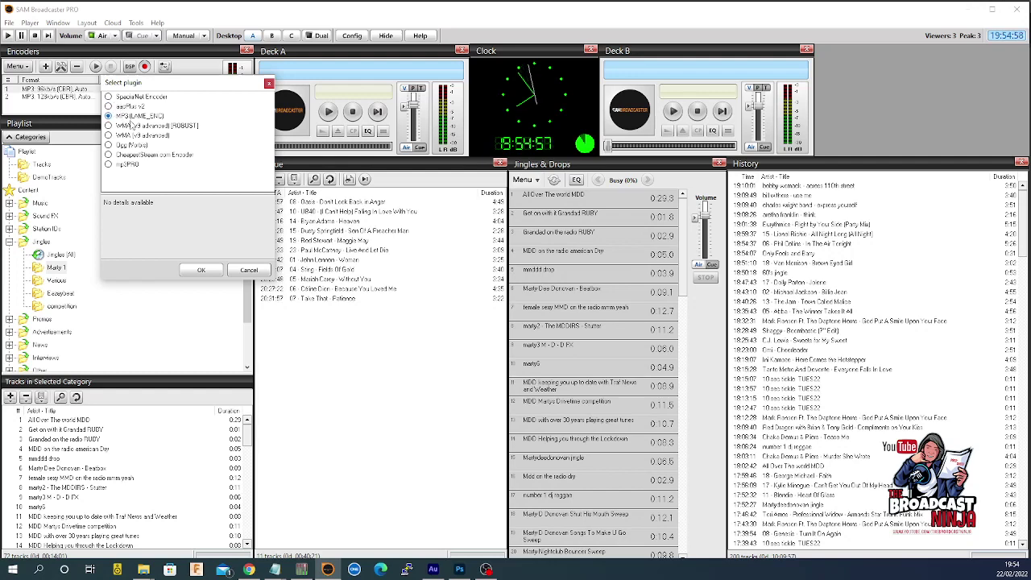
- Confirm the MP3 (LAME_ENC) plugin and set the new encoder's bitrate to 96 kbps
click(201, 269)
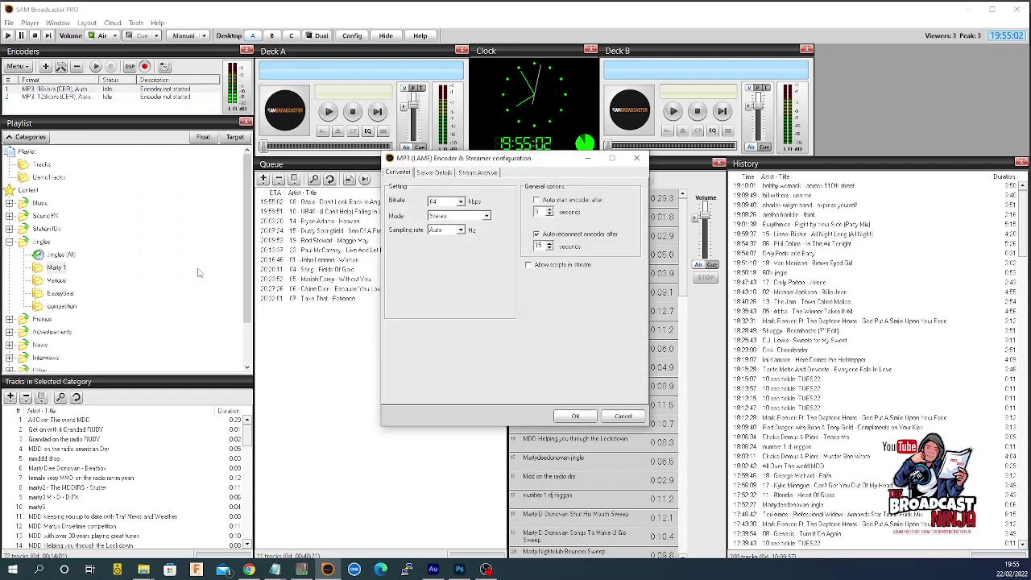
drag(558, 165, 231, 73)
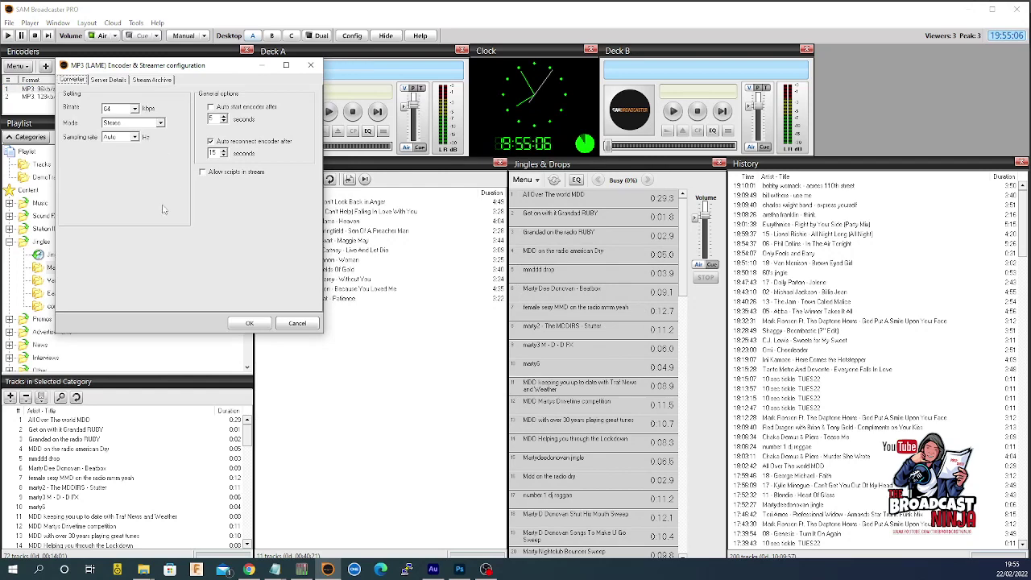
click(137, 110)
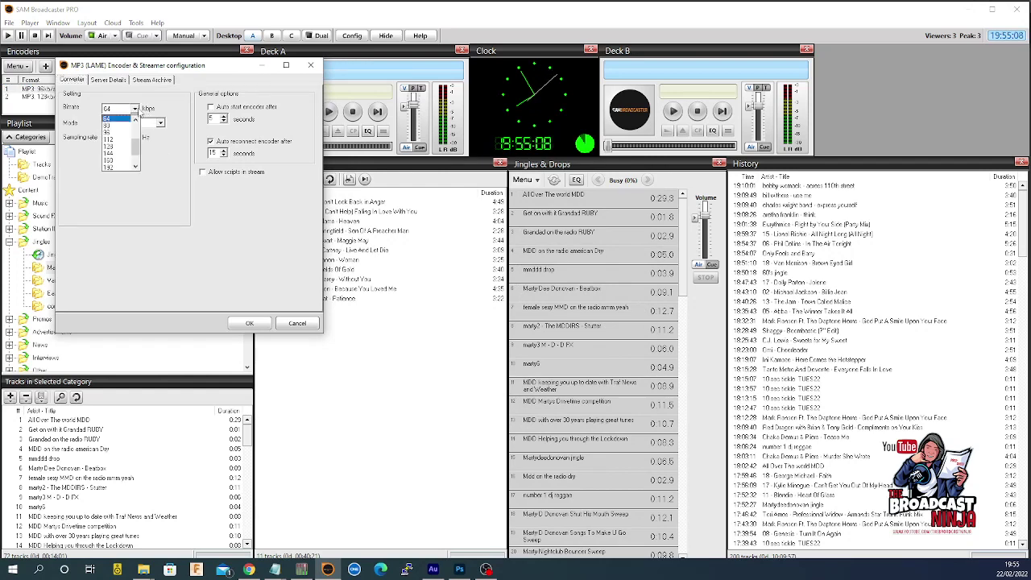
click(121, 133)
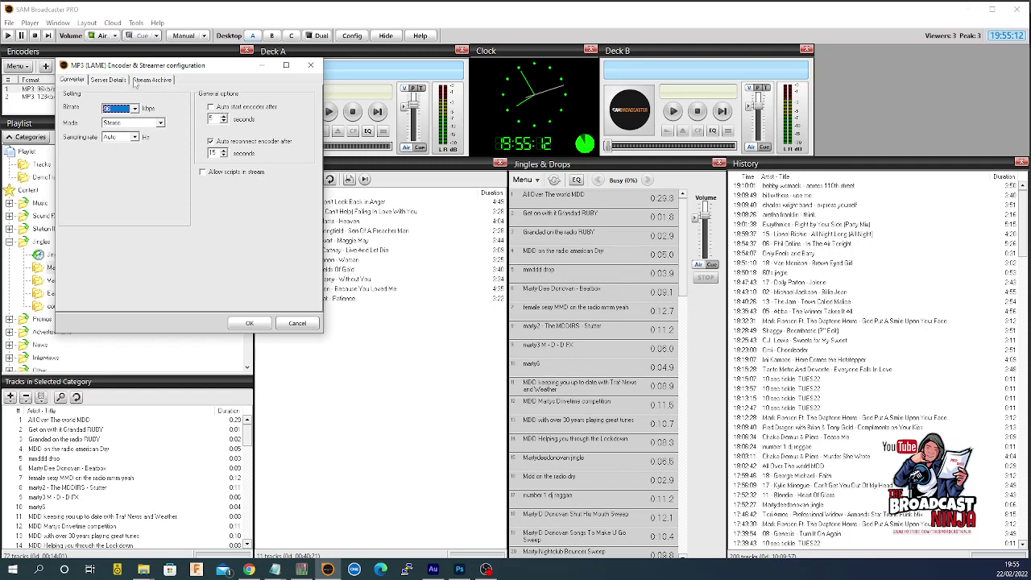
- Switch the server to SHOUTcast v1, review its fields, and clear the IRC Channel and ICQ # entries
click(108, 80)
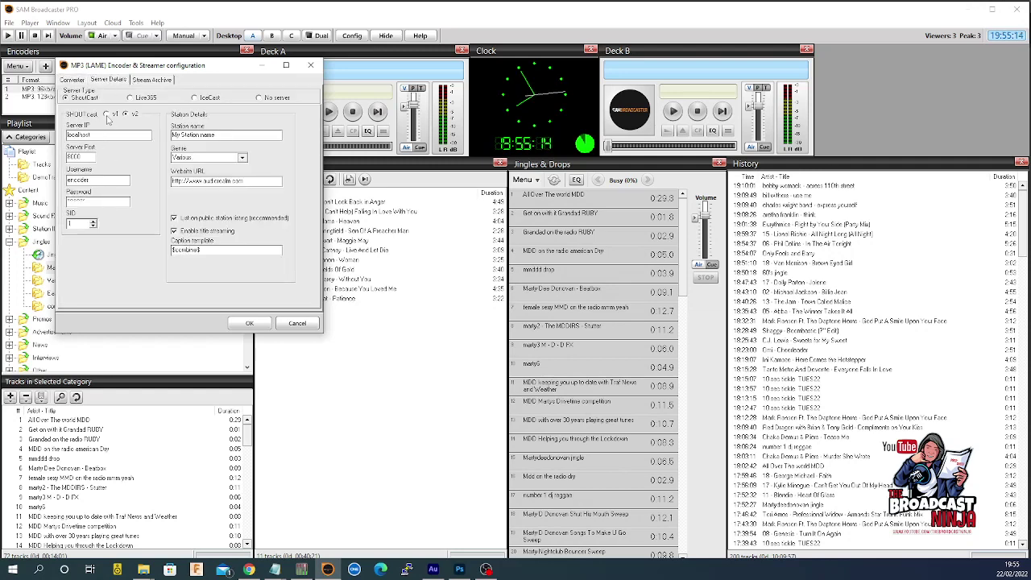
click(106, 115)
drag(98, 136, 44, 158)
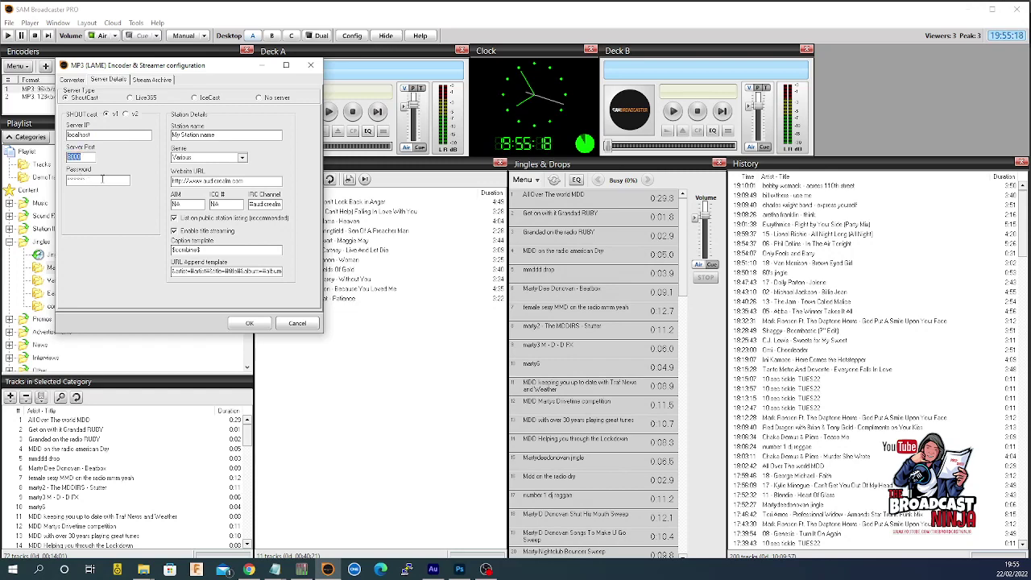
drag(102, 179, 49, 180)
drag(216, 135, 166, 137)
drag(257, 180, 105, 181)
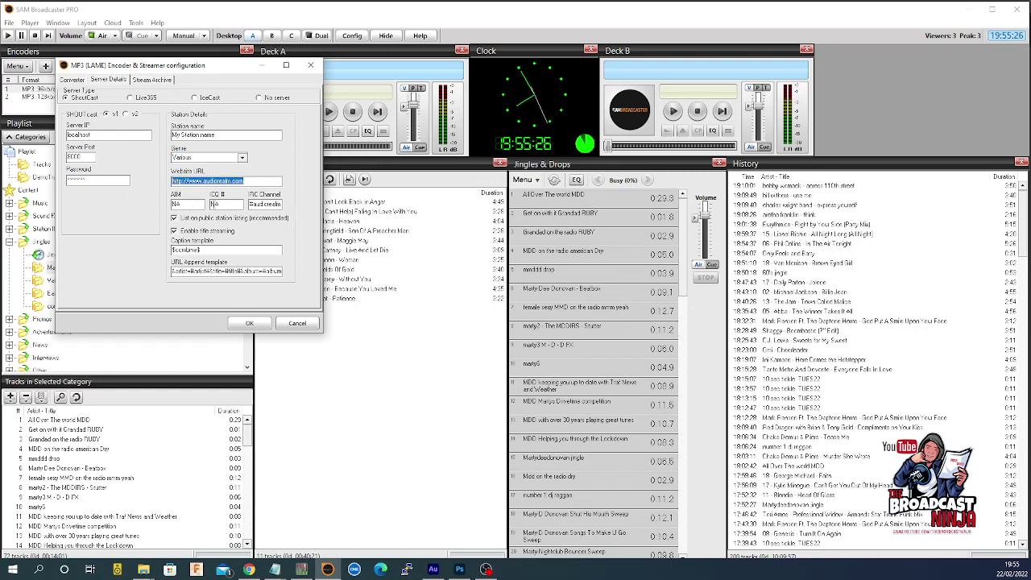
drag(250, 204, 292, 204)
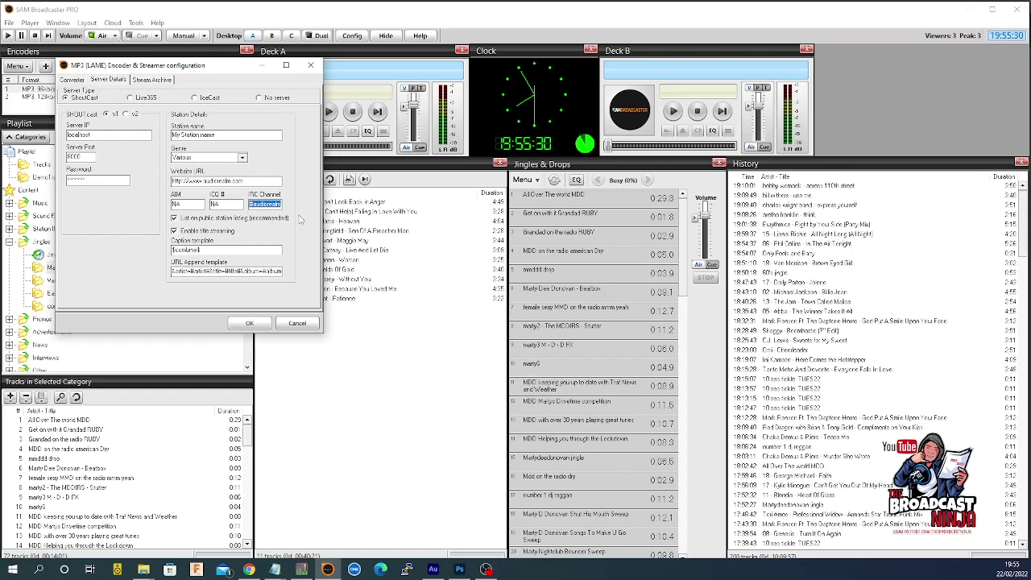
key(BackSpace)
drag(211, 204, 225, 204)
key(BackSpace)
key(BackSpace)
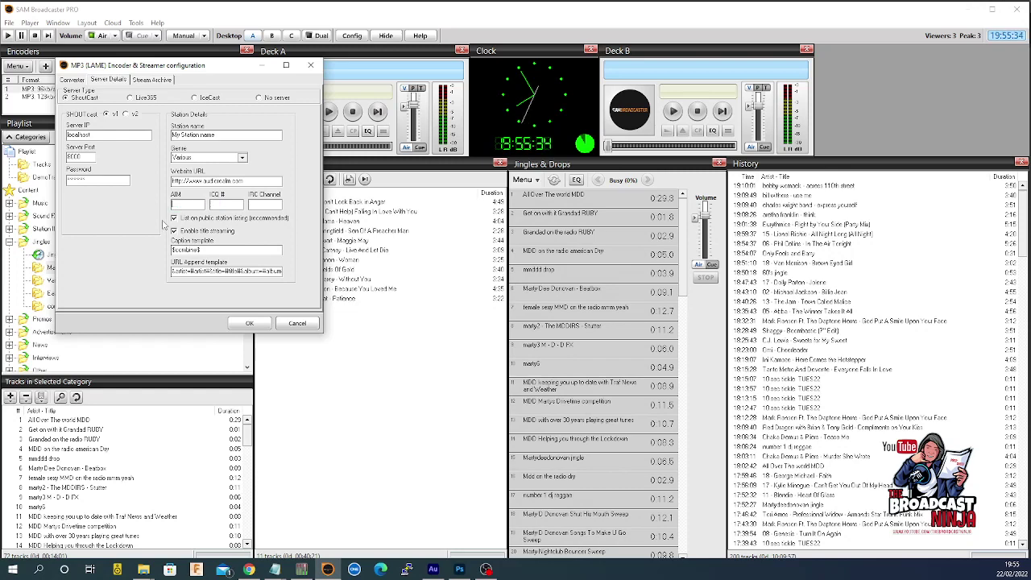
- Set the encoder's server type to No server so audio is only archived
click(259, 98)
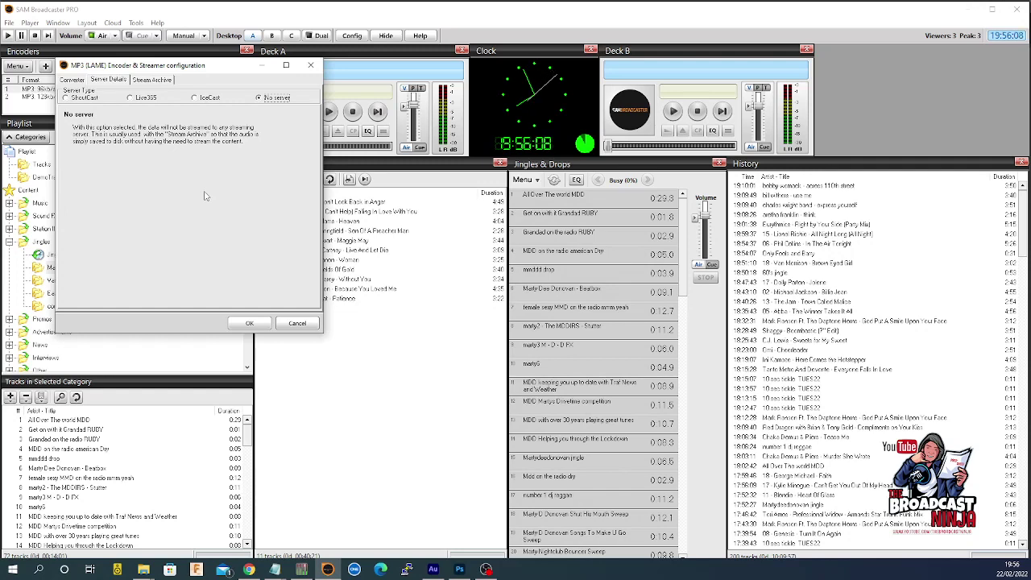
click(263, 99)
- Tick Save stream to file on Stream Archive, then dismiss the Choose filename browser
click(149, 80)
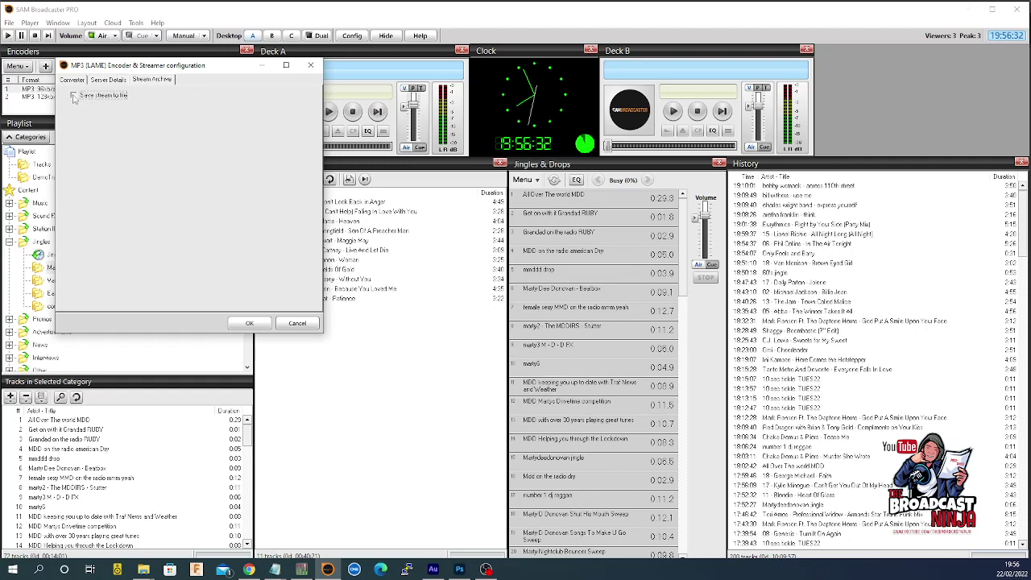
click(74, 96)
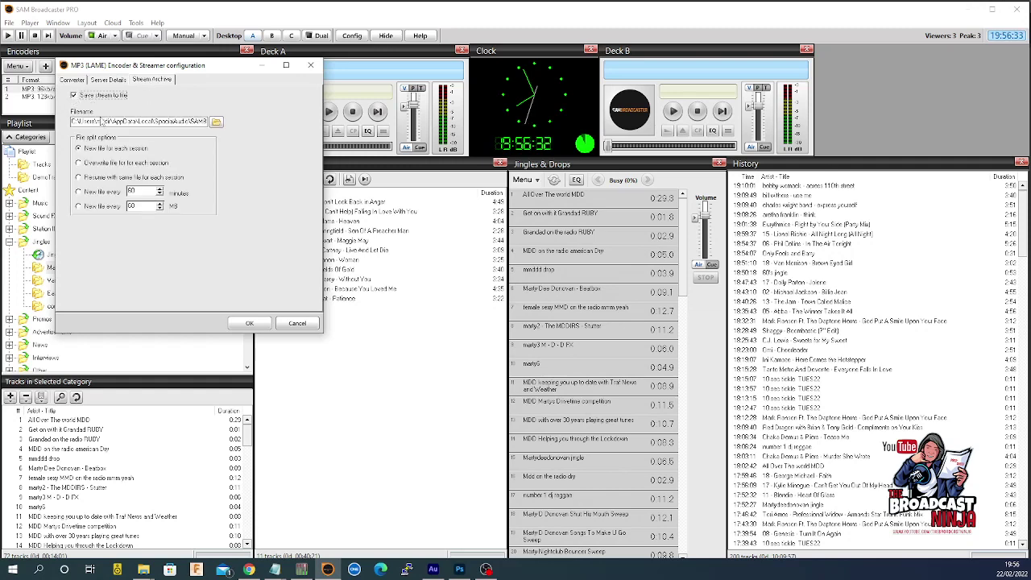
click(215, 122)
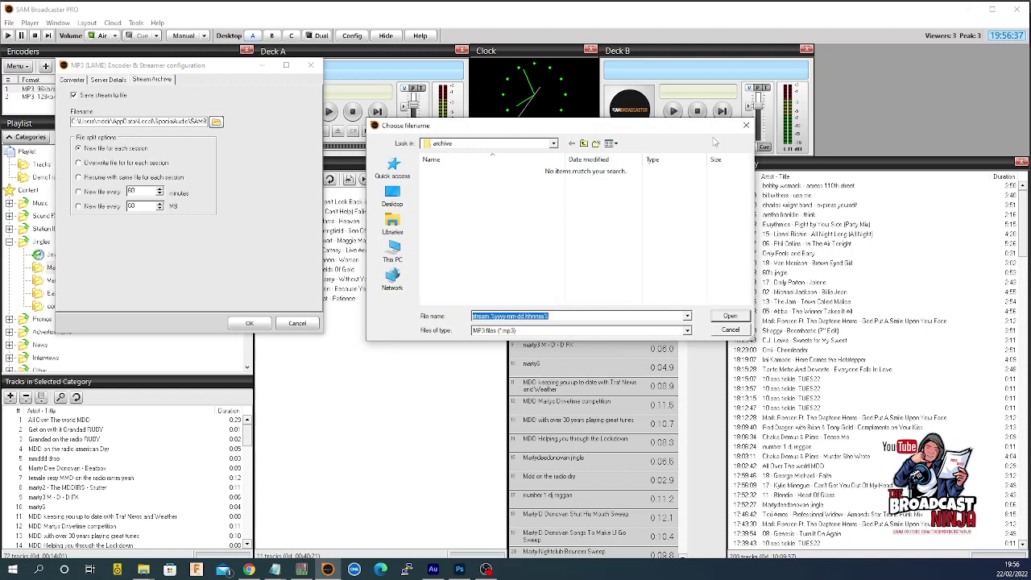
click(746, 125)
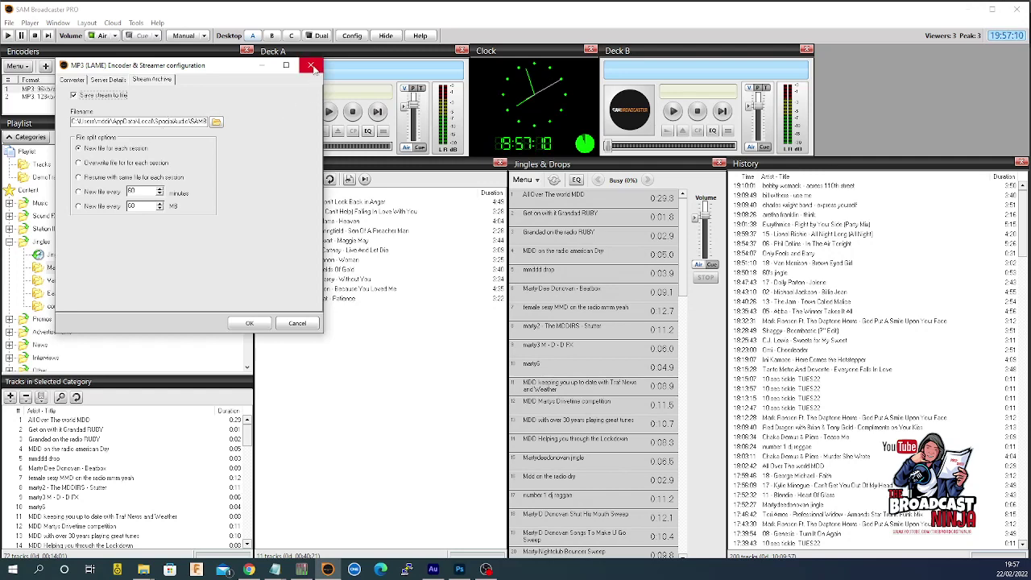
- Cancel the new MP3 (LAME) encoder's configuration without saving it
click(298, 324)
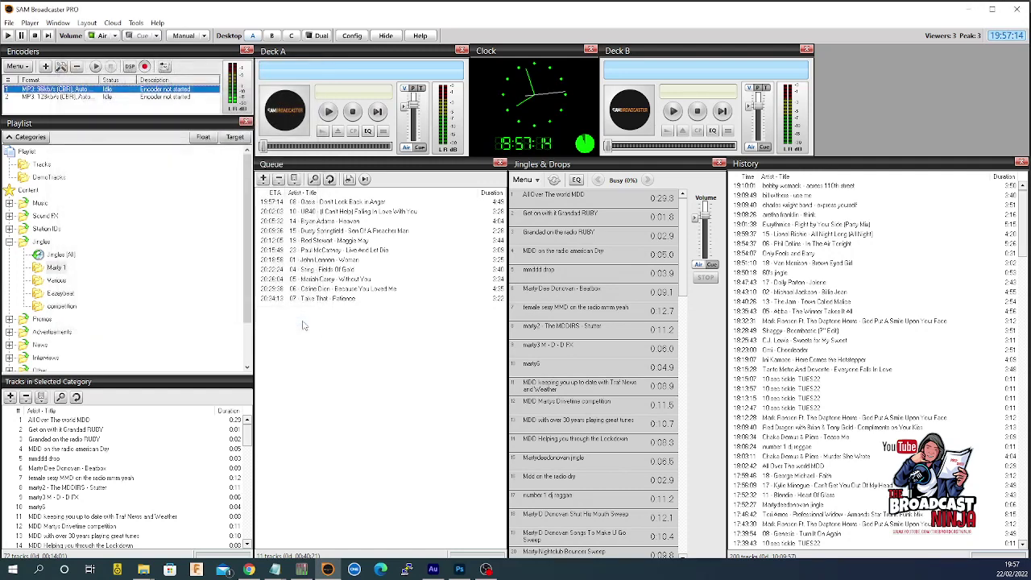